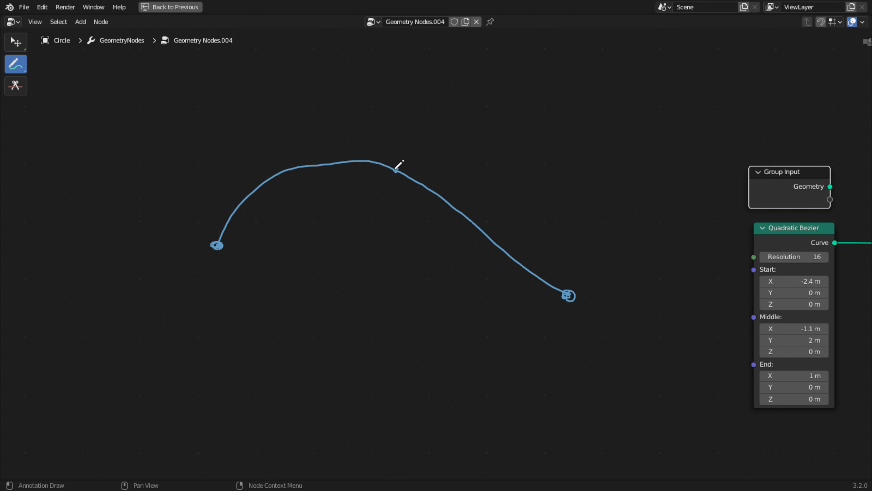
Mark a point on the annotated curve just past its peak, and undo that mark
left_click_drag(396, 169, 397, 177)
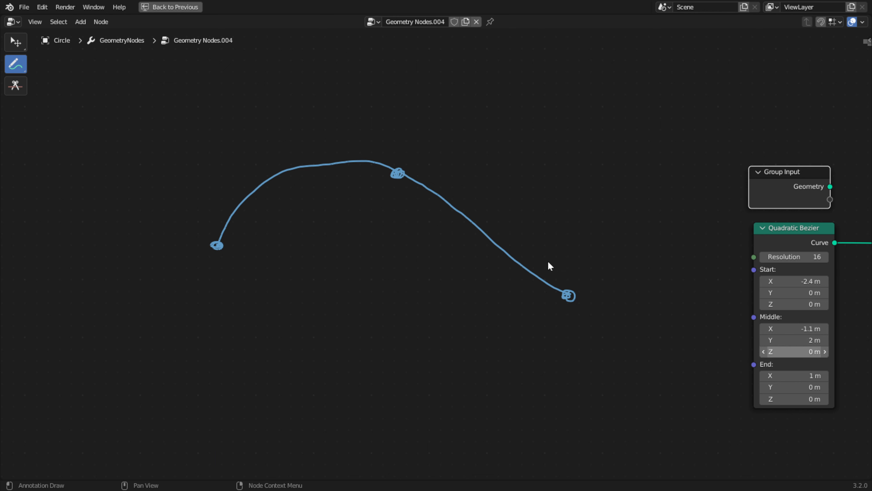
key("ctrl+z")
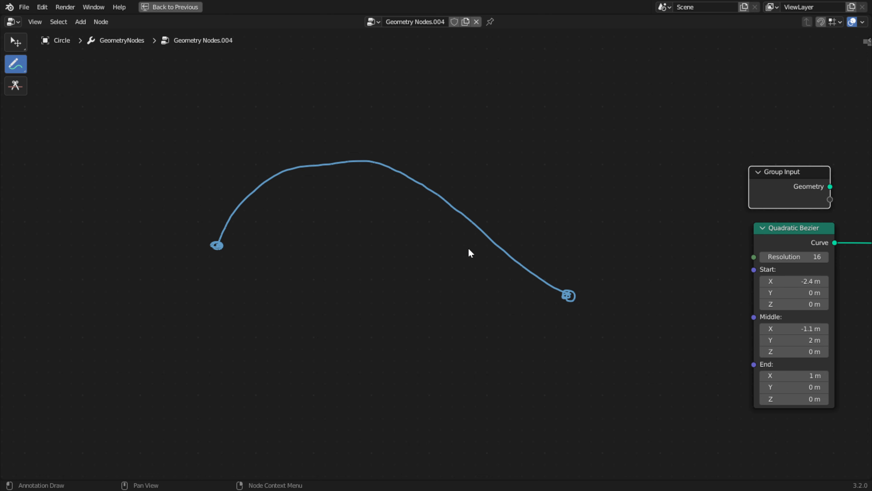
Restore the full editor layout and move the Group Output node farther away from the Quadratic Bezier node
key("ctrl+space")
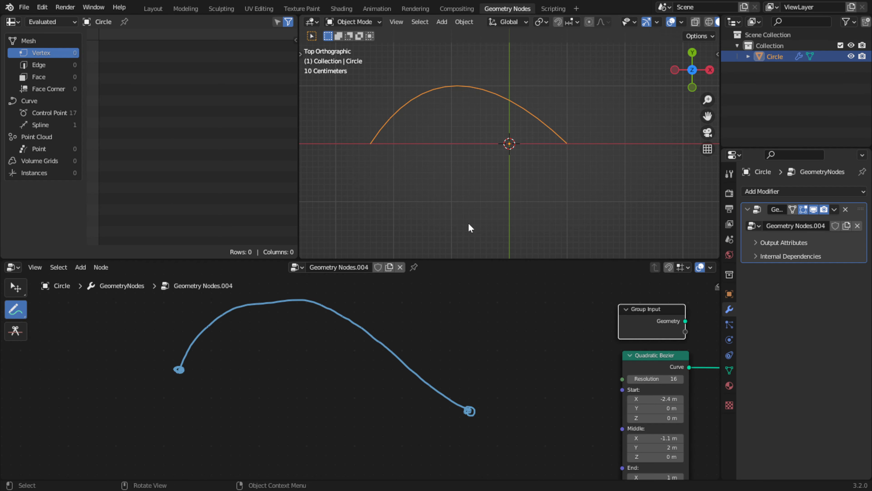
middle_click_drag(518, 372, 158, 333)
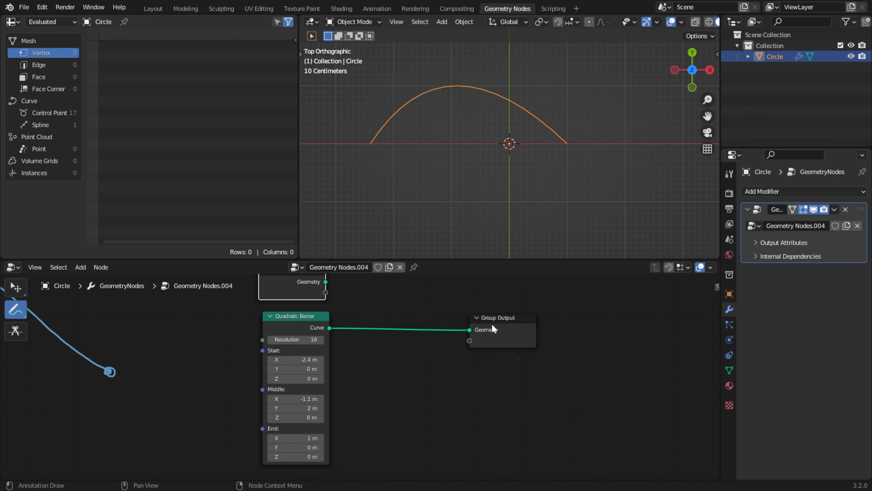
left_click(15, 287)
left_click_drag(494, 340, 612, 336)
scroll(475, 381, "down", 5, "ctrl")
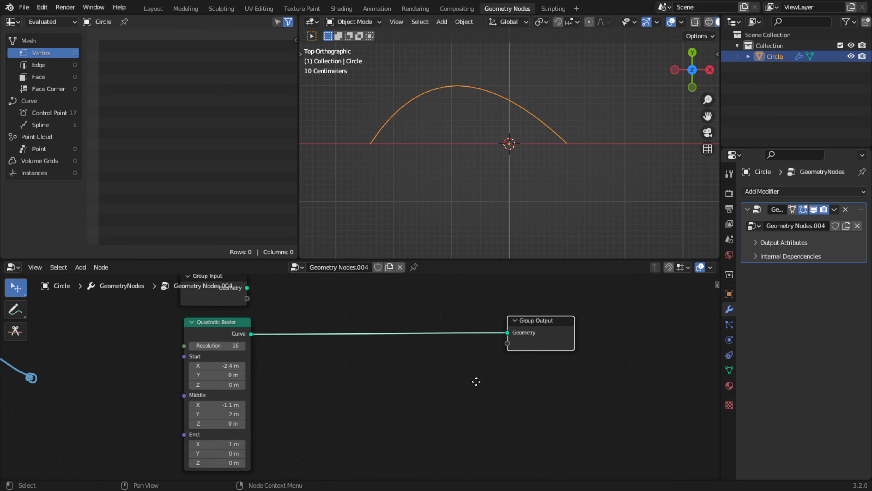
Add a Curve Circle node below the link between Quadratic Bezier and Group Output
left_click(80, 267)
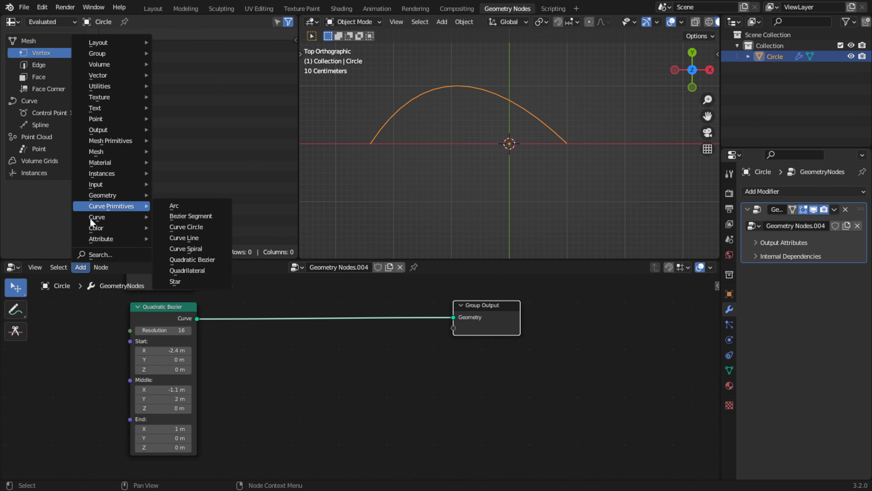
mouse_move(141, 216)
mouse_move(102, 208)
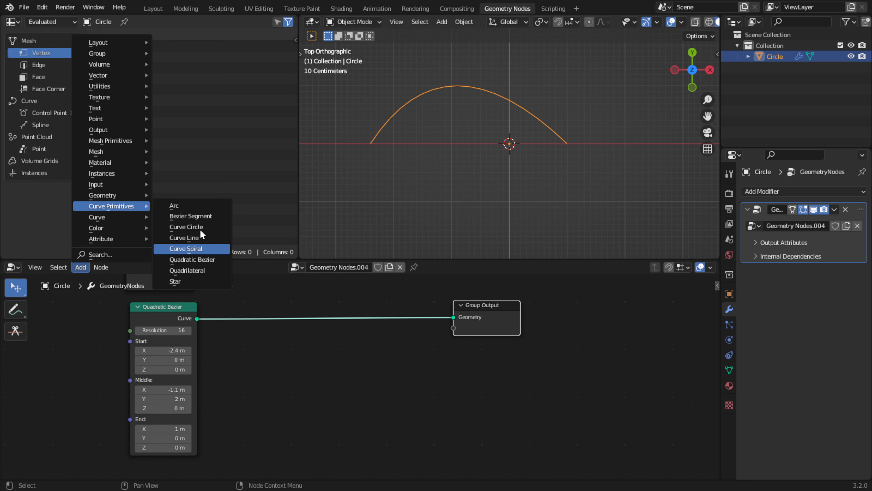
left_click(186, 227)
left_click(264, 353)
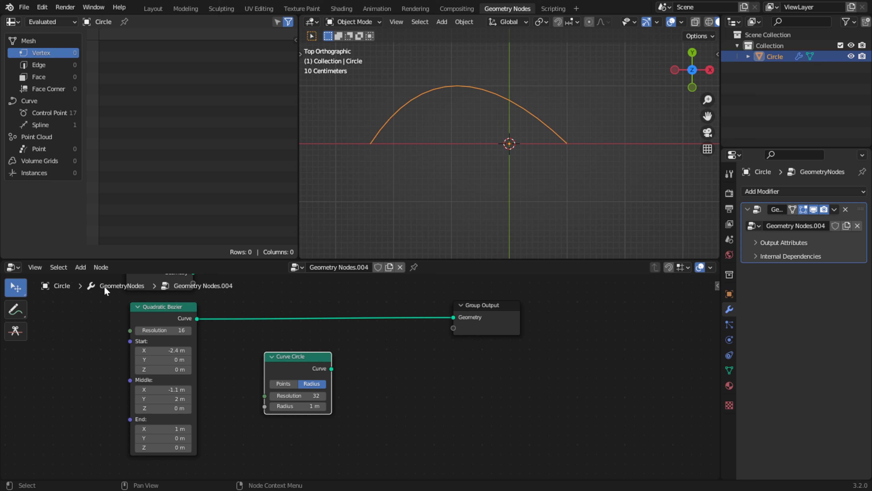
Insert a Curve to Mesh node between Quadratic Bezier and Group Output, and connect Curve Circle as its profile curve
left_click(77, 268)
left_click(109, 267)
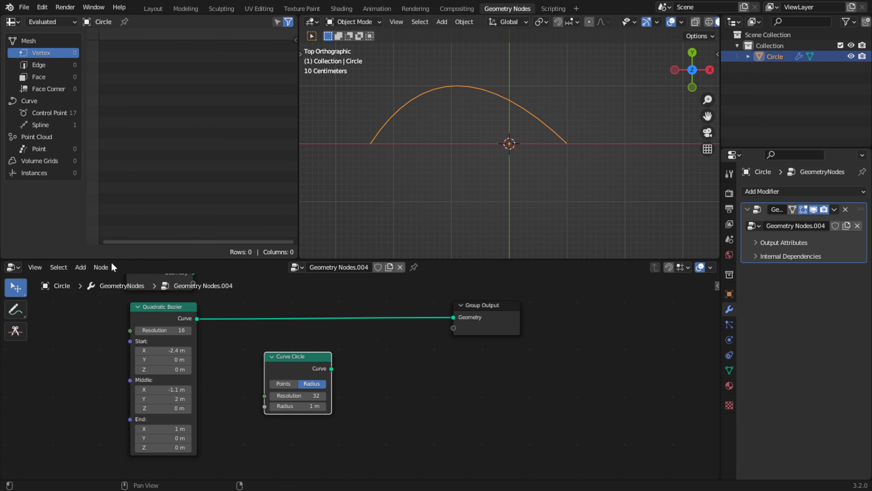
left_click(81, 268)
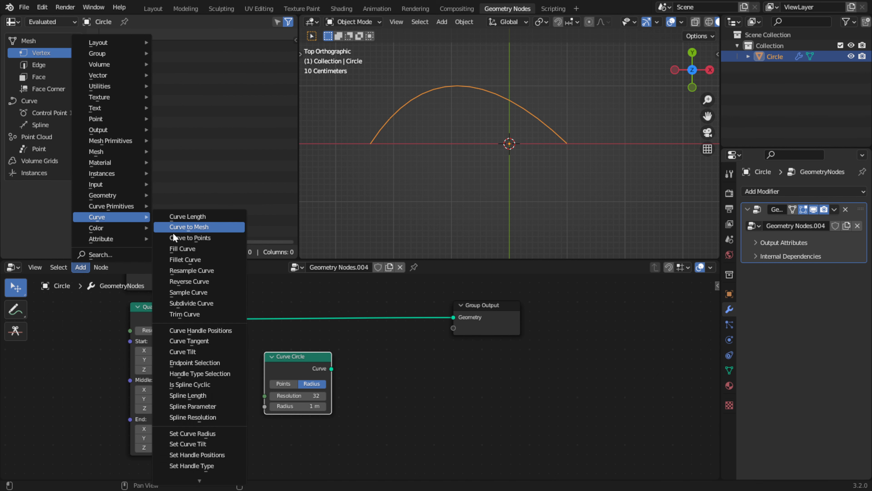
left_click(221, 227)
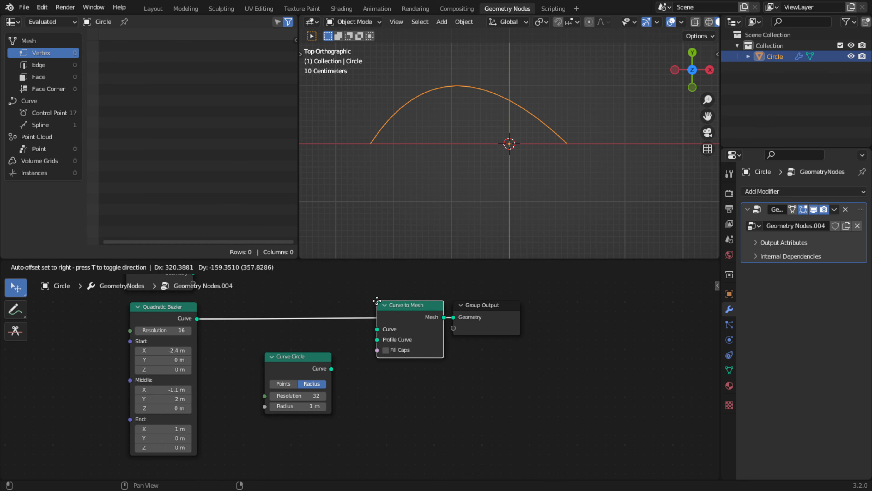
left_click(343, 355)
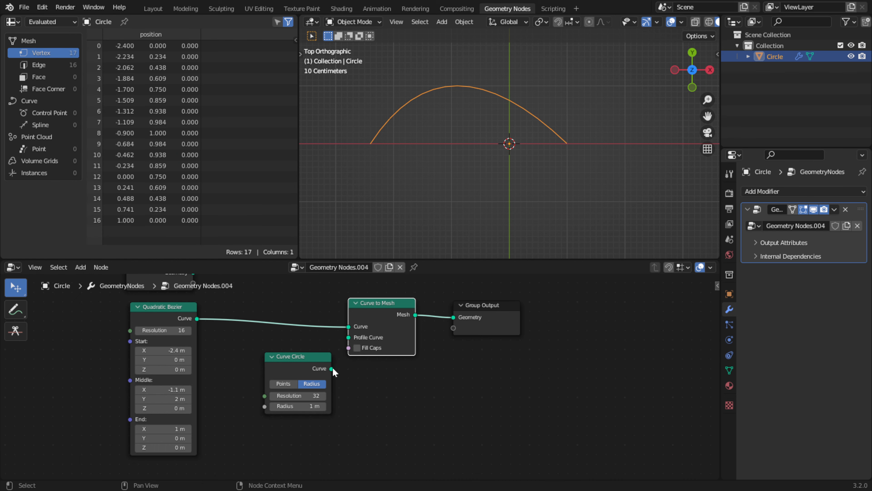
left_click_drag(332, 368, 349, 337)
scroll(483, 115, "down", 7)
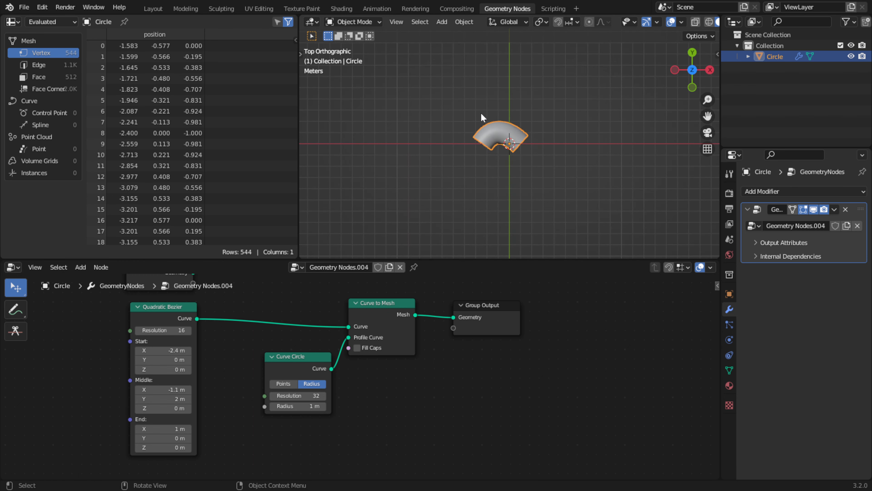
Set the Quadratic Bezier's start X to -14.2 m, middle X to -7.3 m and Y to 13 m, and resolution to 61
left_click_drag(170, 356, 120, 356)
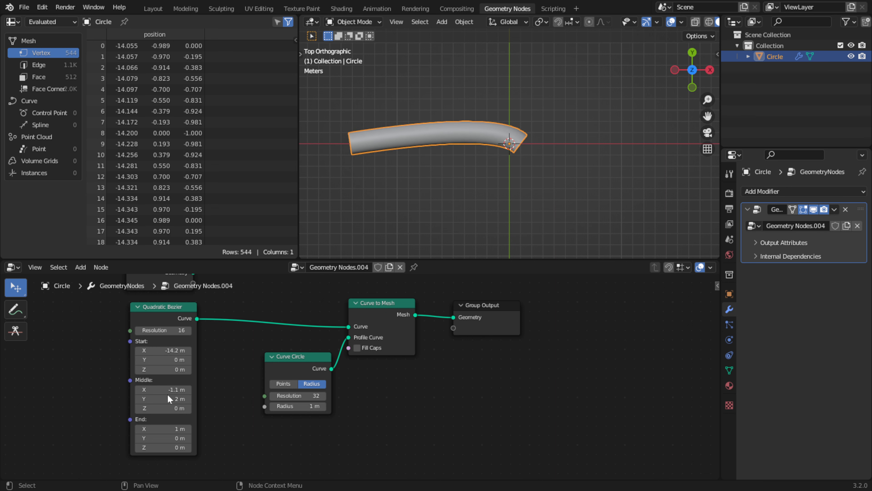
left_click_drag(162, 398, 139, 389)
scroll(375, 177, "down", 4)
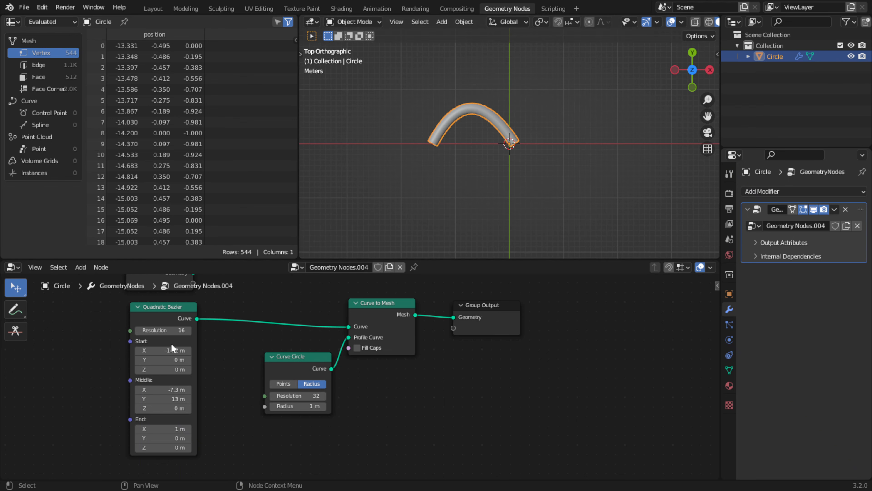
mouse_move(172, 329)
left_mouse_down()
mouse_move(152, 330)
mouse_move(172, 330)
left_mouse_up()
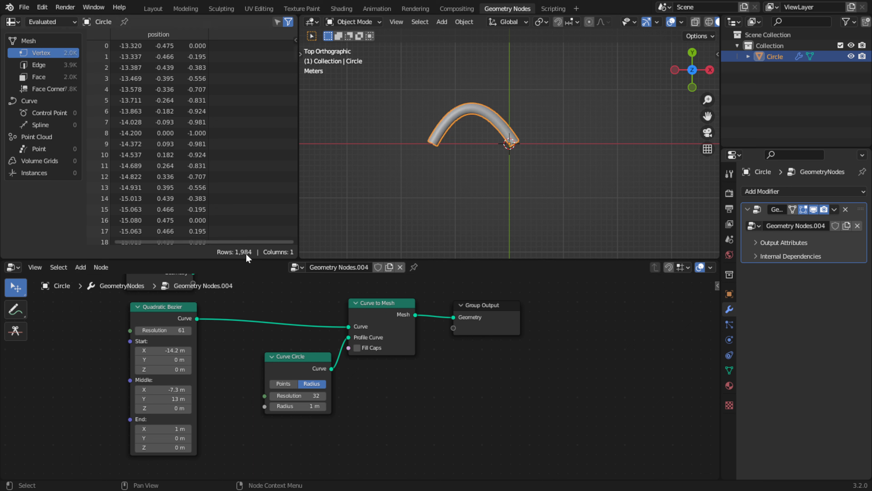
In top view, set the Quadratic Bezier's start point to X -15.6 m and Y -0.4 m
scroll(446, 128, "up", 4)
mouse_move(445, 128)
middle_mouse_down()
mouse_move(477, 155)
mouse_move(452, 140)
middle_mouse_up()
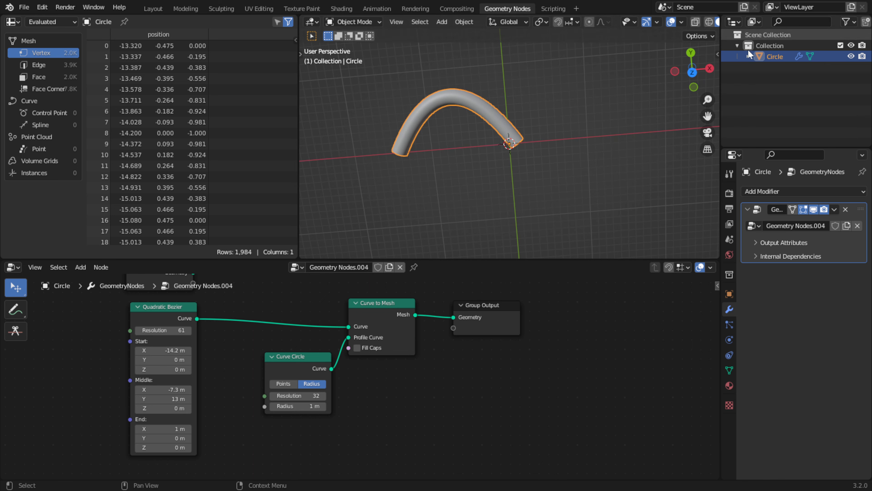
left_click(692, 72)
scroll(481, 148, "up", 2)
scroll(461, 156, "up", 2)
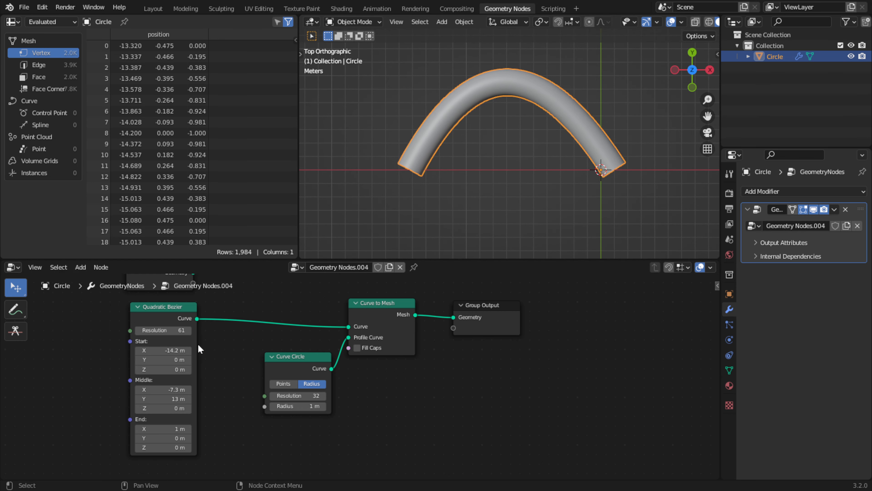
mouse_move(168, 350)
left_mouse_down()
mouse_move(153, 349)
mouse_move(182, 363)
mouse_move(163, 363)
left_mouse_up()
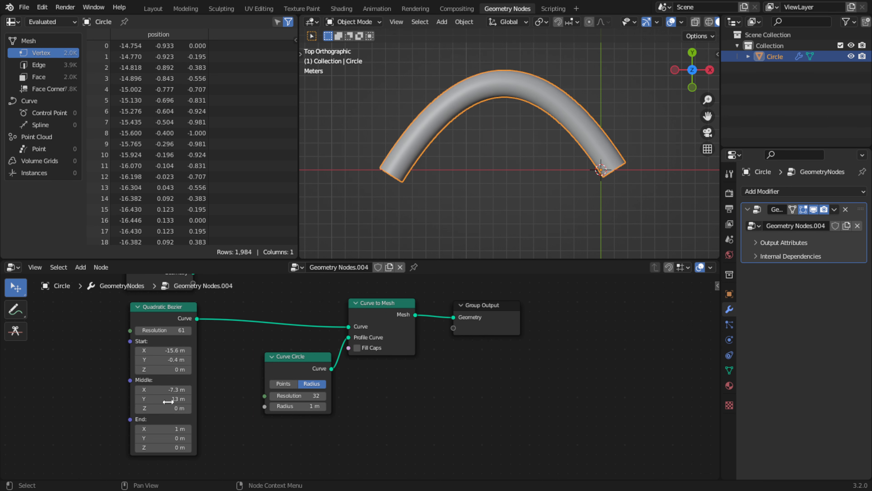
Set the Quadratic Bezier's middle point to X -8.4 m, Y 10.9 m and its end point to X 6 m, Y 1.9 m
mouse_move(106, 376)
middle_mouse_down()
mouse_move(427, 397)
mouse_move(467, 440)
middle_mouse_up()
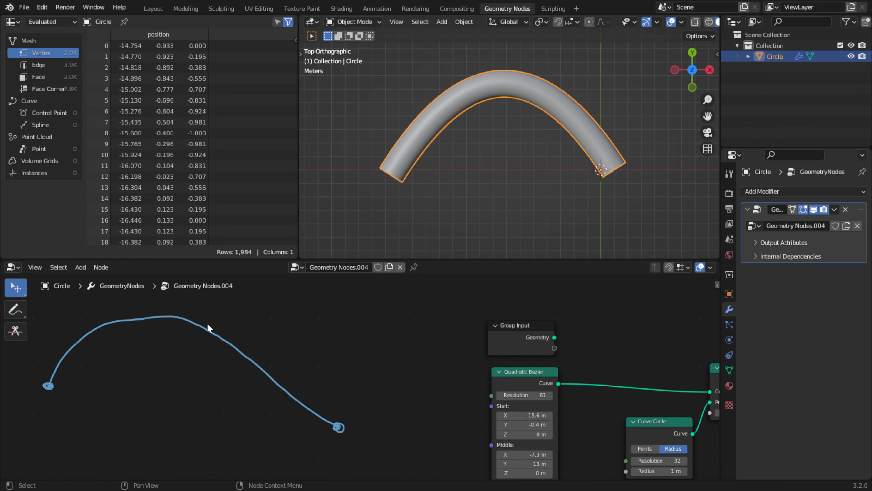
middle_click_drag(464, 385, 219, 290)
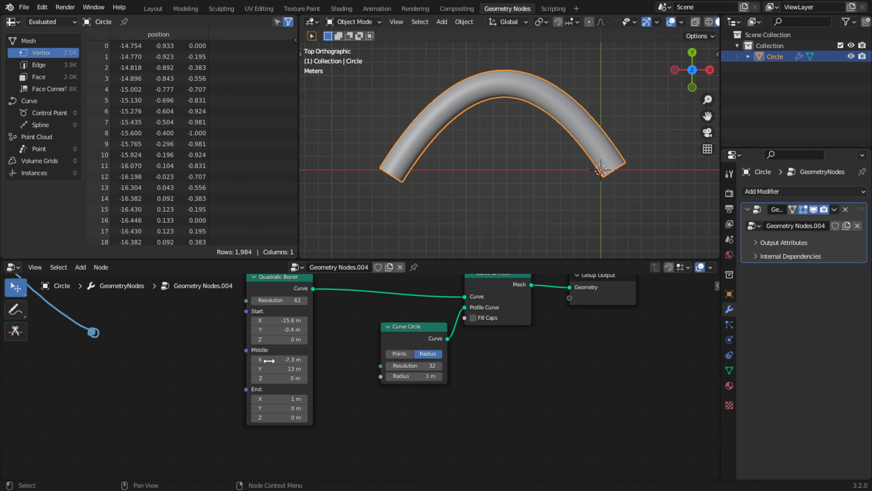
mouse_move(285, 359)
left_mouse_down()
mouse_move(341, 360)
mouse_move(274, 359)
mouse_move(281, 370)
mouse_move(153, 369)
mouse_move(275, 369)
left_mouse_up()
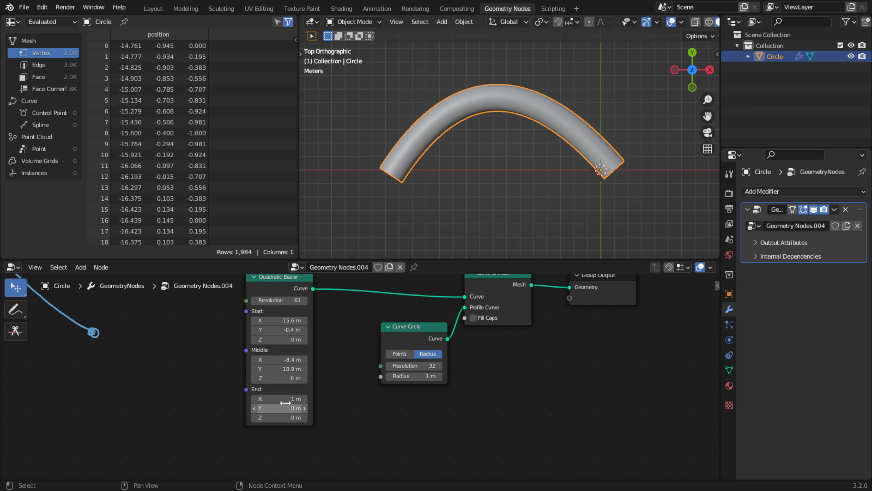
left_click_drag(282, 399, 320, 408)
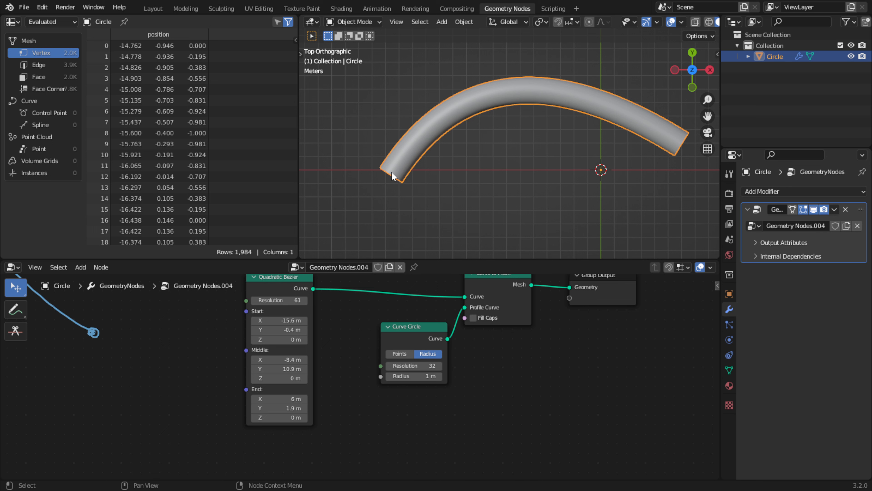
Set the Curve Circle's resolution to 95 and its radius to 0.3 m
scroll(391, 172, "down", 2)
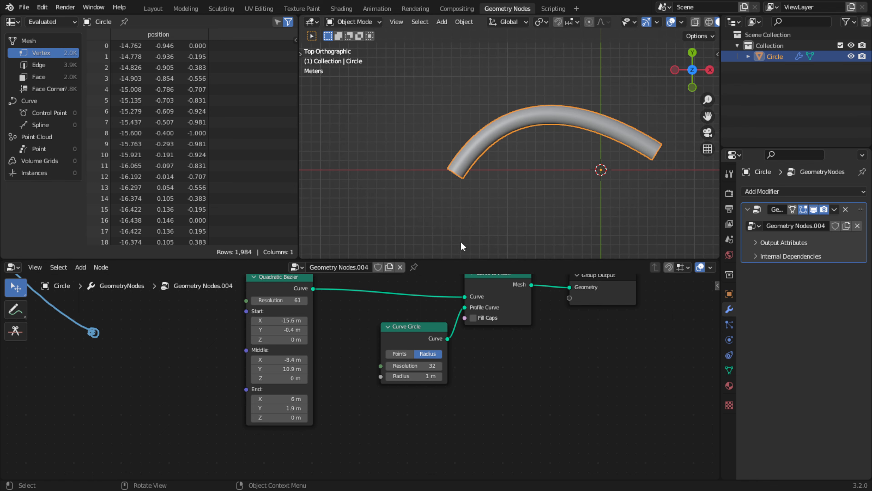
middle_click_drag(445, 348, 372, 363)
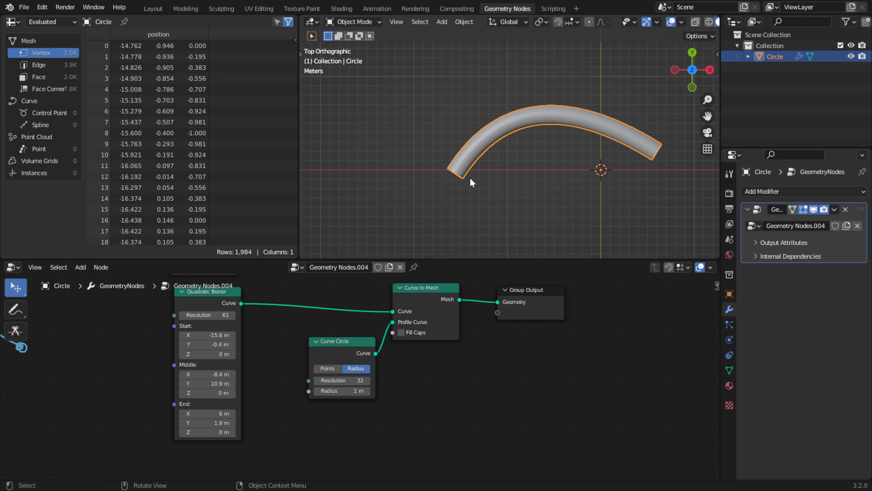
scroll(471, 182, "up", 1)
middle_click_drag(598, 172, 457, 59)
left_click_drag(344, 378, 328, 390)
middle_click_drag(484, 197, 564, 220)
mouse_move(151, 399)
middle_mouse_down()
mouse_move(224, 415)
mouse_move(310, 382)
middle_mouse_up()
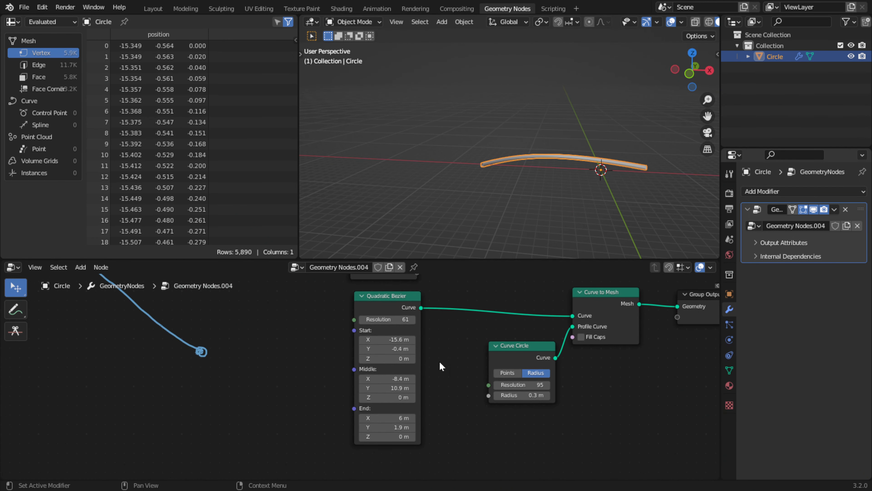
Move the Group Input node directly beside the Quadratic Bezier's input sockets
middle_click_drag(441, 366, 471, 410)
left_click_drag(422, 318, 315, 408)
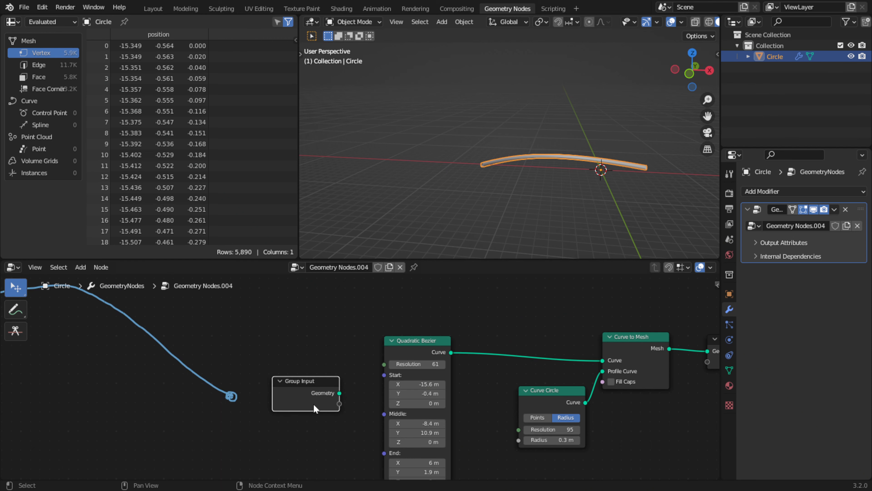
middle_click_drag(376, 422, 387, 338)
left_click_drag(392, 299, 354, 338)
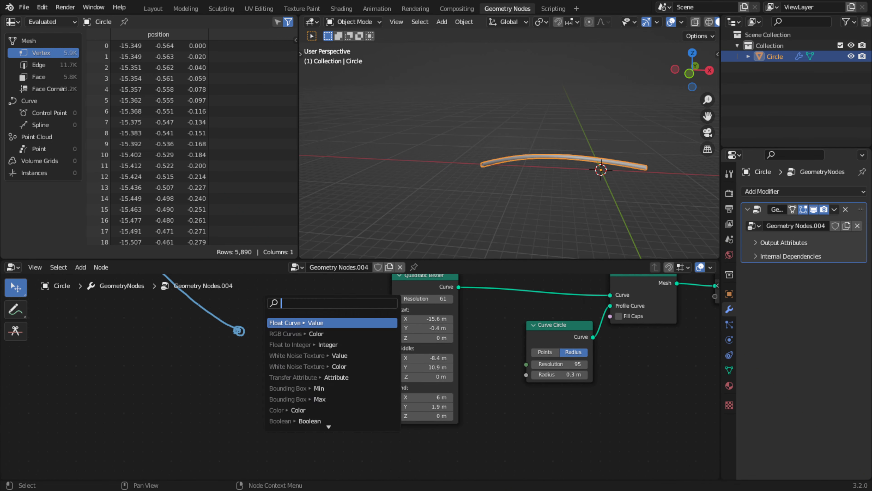
key("Escape")
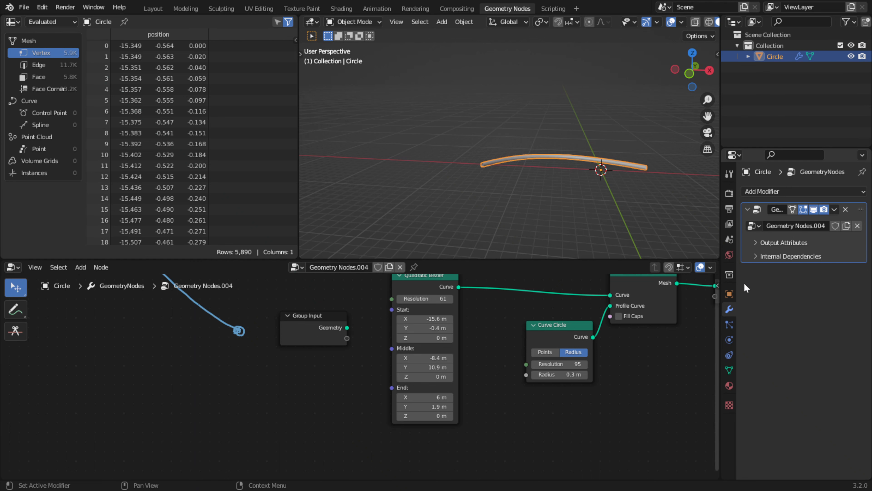
Show the node group's interface settings and remove the Geometry input
key("n")
key("n")
key("n")
left_click(637, 301)
left_click(695, 308)
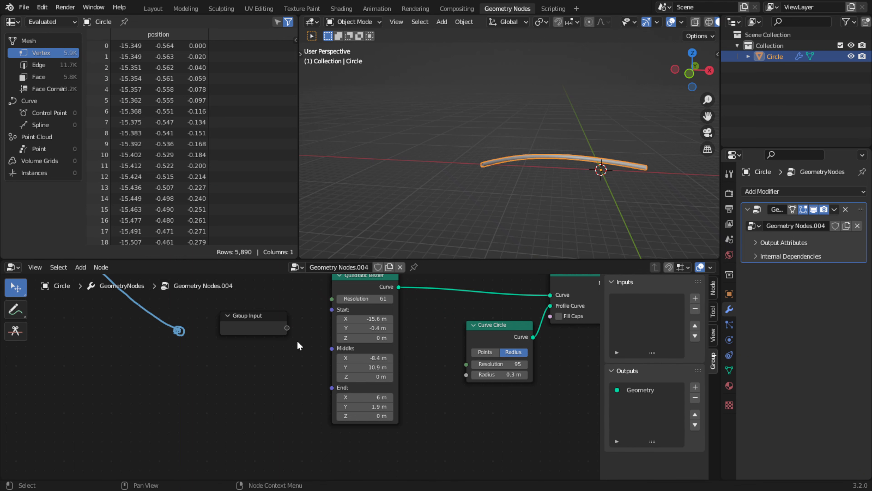
Expose the Quadratic Bezier's Resolution, Start, Middle and End values as group inputs
left_click_drag(331, 298, 287, 328)
left_click_drag(330, 309, 287, 338)
left_click_drag(331, 320, 288, 348)
left_click_drag(332, 330, 287, 359)
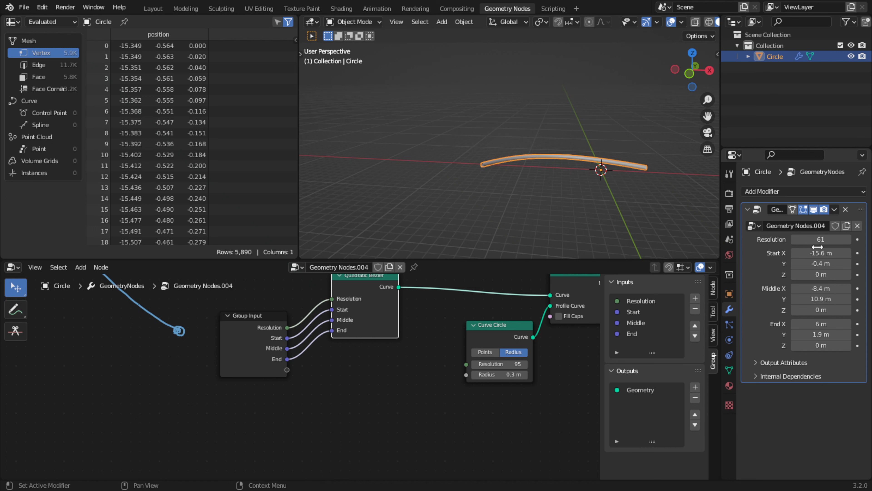
In the modifier's inputs, set Start X to -18.1 m, Middle X to -12.1 m and End X to 5.23 m
left_click_drag(820, 248, 799, 248)
mouse_move(821, 288)
left_mouse_down()
mouse_move(790, 288)
mouse_move(805, 288)
left_mouse_up()
mouse_move(821, 324)
left_mouse_down()
mouse_move(831, 323)
mouse_move(814, 324)
left_mouse_up()
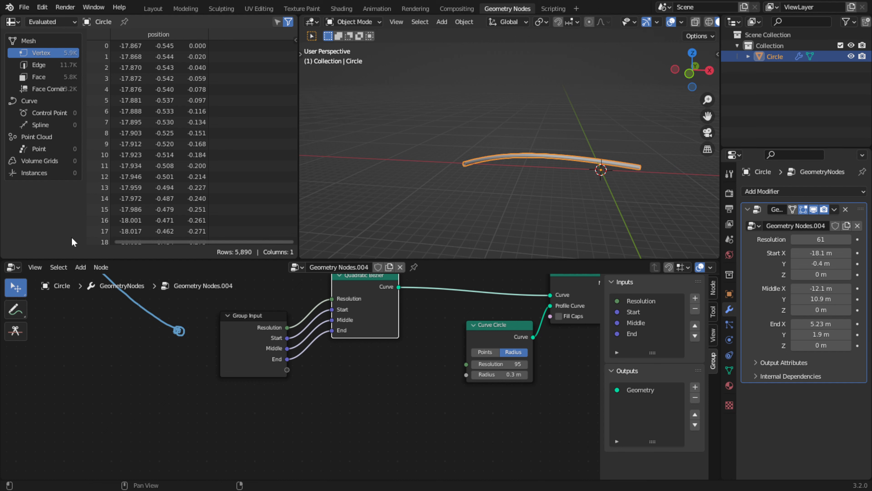
Browse the curve primitive nodes available to add
left_click(79, 266)
mouse_move(84, 239)
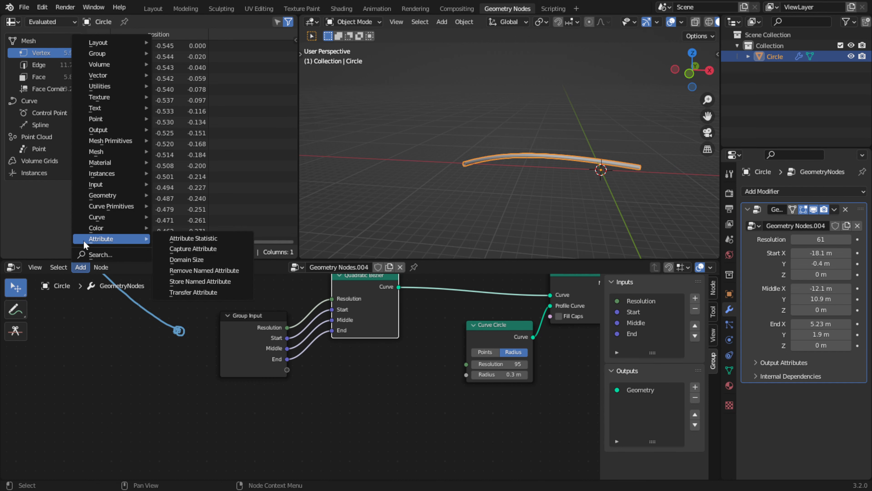
mouse_move(101, 205)
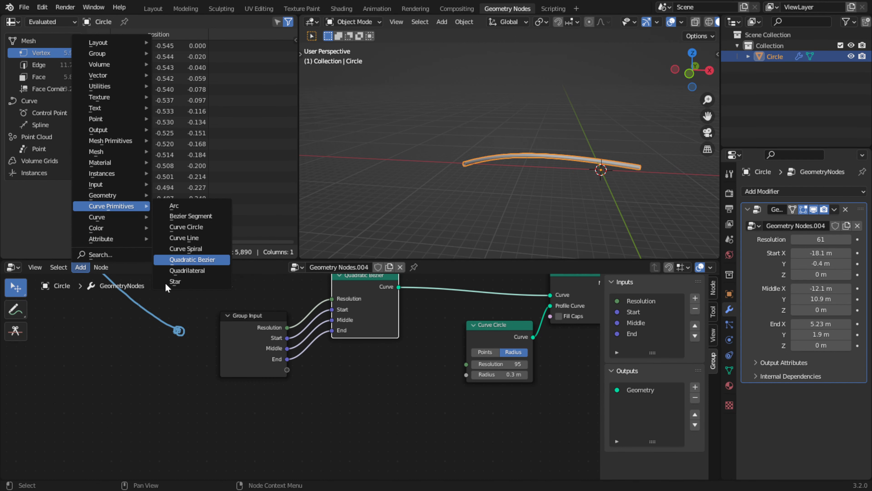